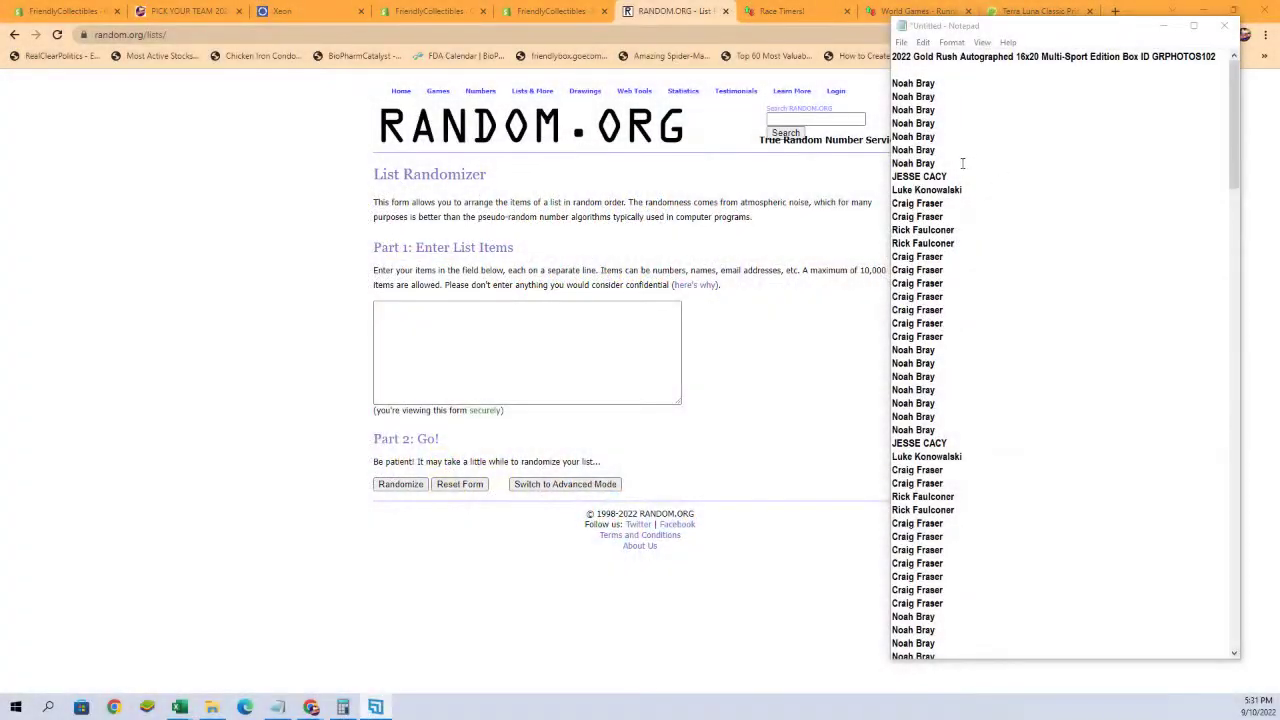
# - Copy the full list of owner names from the notes
pyautogui.click(962, 145)
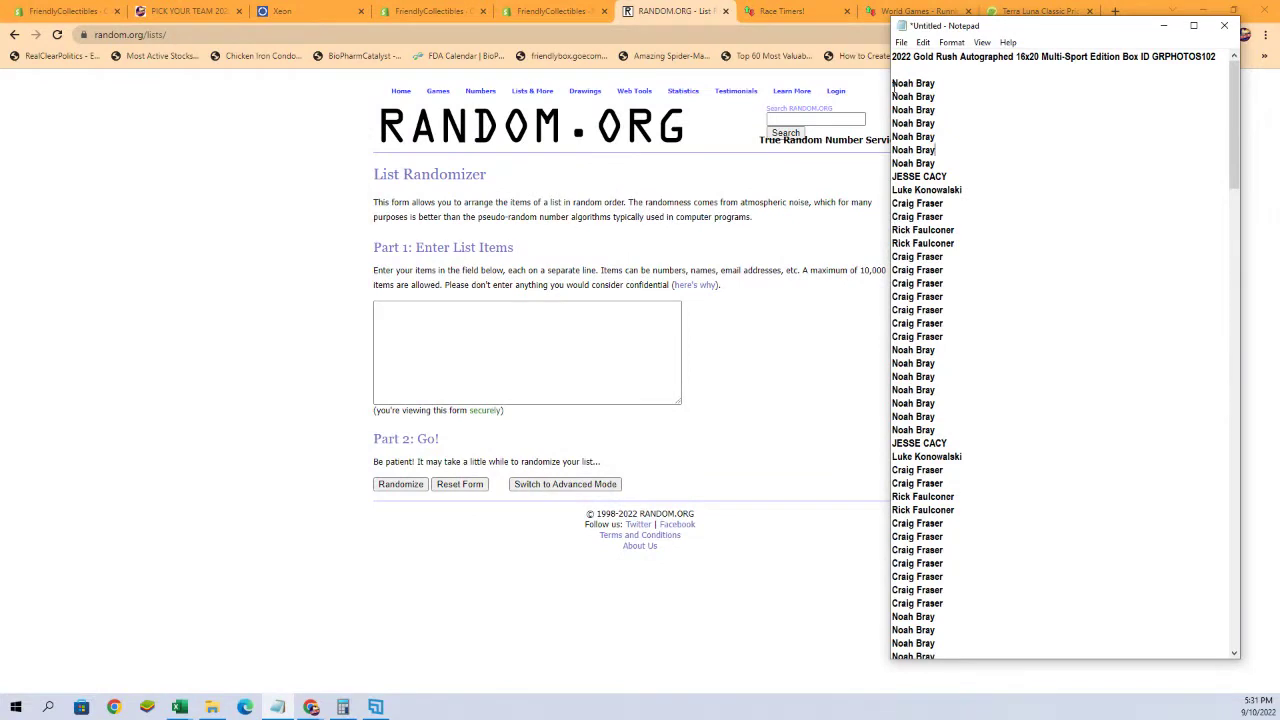
pyautogui.moveTo(893, 83)
pyautogui.mouseDown()
pyautogui.moveTo(1008, 648)
pyautogui.moveTo(970, 386)
pyautogui.mouseUp()
pyautogui.rightClick(956, 316)
pyautogui.click(965, 360)
# - Paste the owner names into RANDOM.ORG's List Randomizer and randomize them
pyautogui.click(454, 340)
pyautogui.rightClick(454, 340)
pyautogui.click(486, 444)
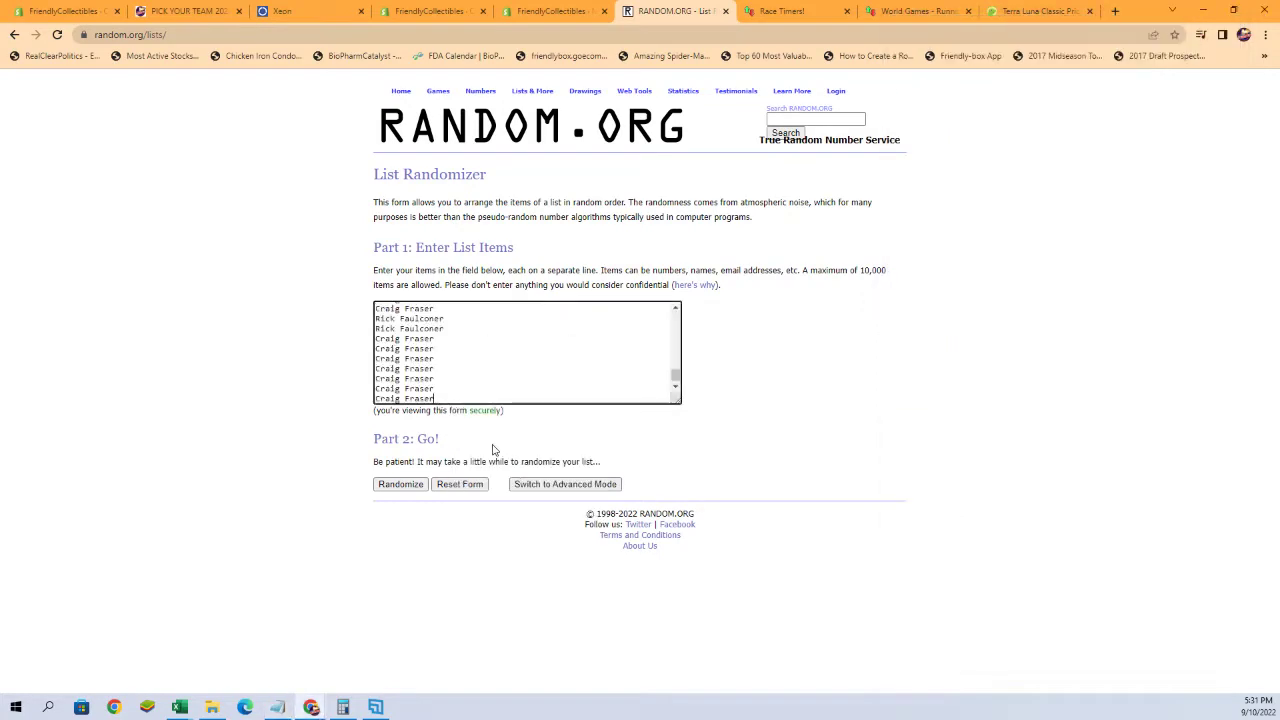
pyautogui.click(402, 485)
pyautogui.scroll(-1, 432, 362)
pyautogui.scroll(-7, 432, 360)
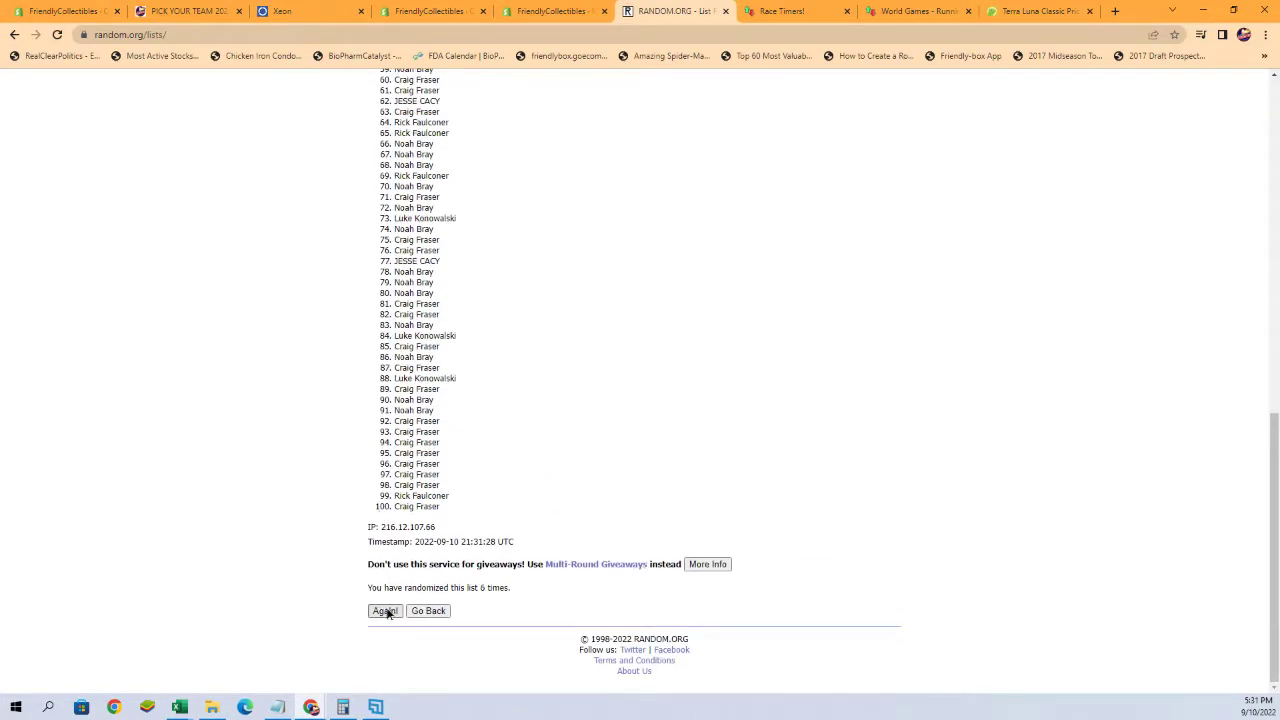
# - Copy the randomized owner list from the results page
pyautogui.moveTo(394, 222)
pyautogui.mouseDown()
pyautogui.moveTo(456, 277)
pyautogui.moveTo(469, 509)
pyautogui.mouseUp()
pyautogui.scroll(-7, 456, 277)
pyautogui.scroll(-1, 456, 280)
pyautogui.rightClick(444, 404)
pyautogui.click(452, 410)
# - Paste the owners as plain text into cell A2 of Book6
pyautogui.click(179, 707)
pyautogui.click(229, 675)
pyautogui.click(220, 263)
pyautogui.click(94, 171)
pyautogui.rightClick(95, 172)
pyautogui.click(158, 261)
pyautogui.click(62, 188)
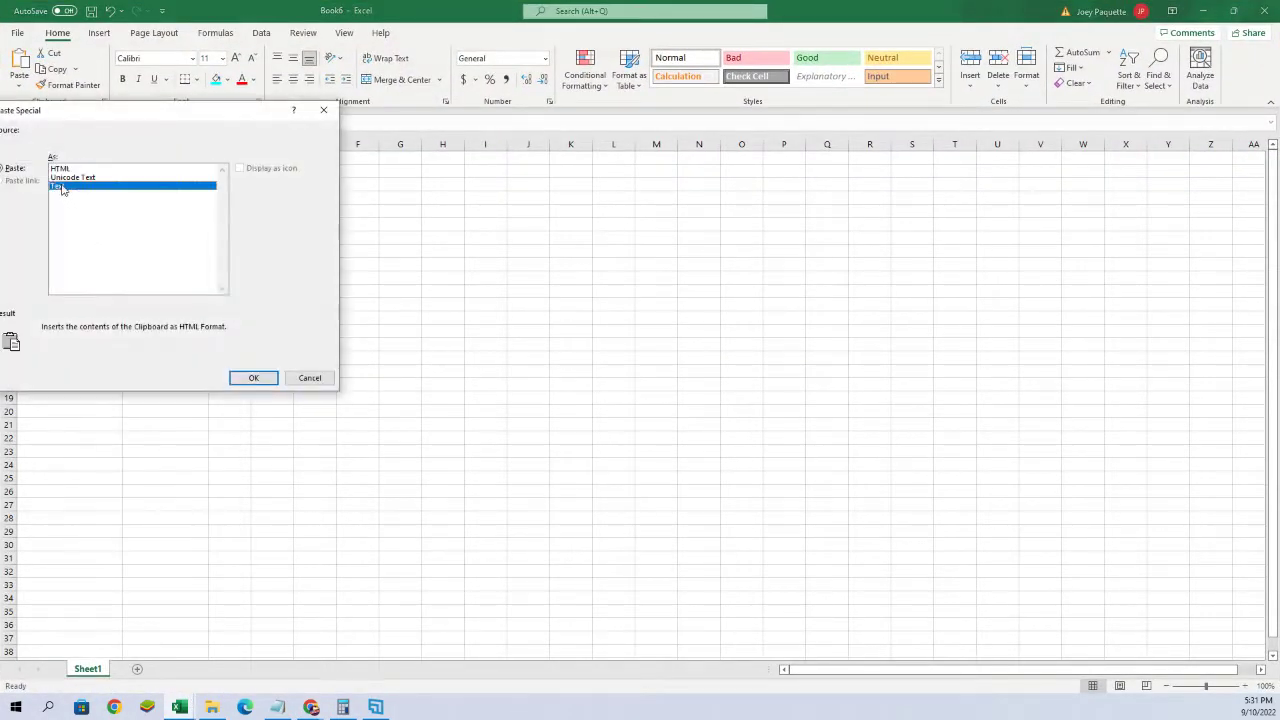
pyautogui.click(253, 377)
# - Autofit column A to the owner names and select B2 under PLAYERS
pyautogui.click(246, 291)
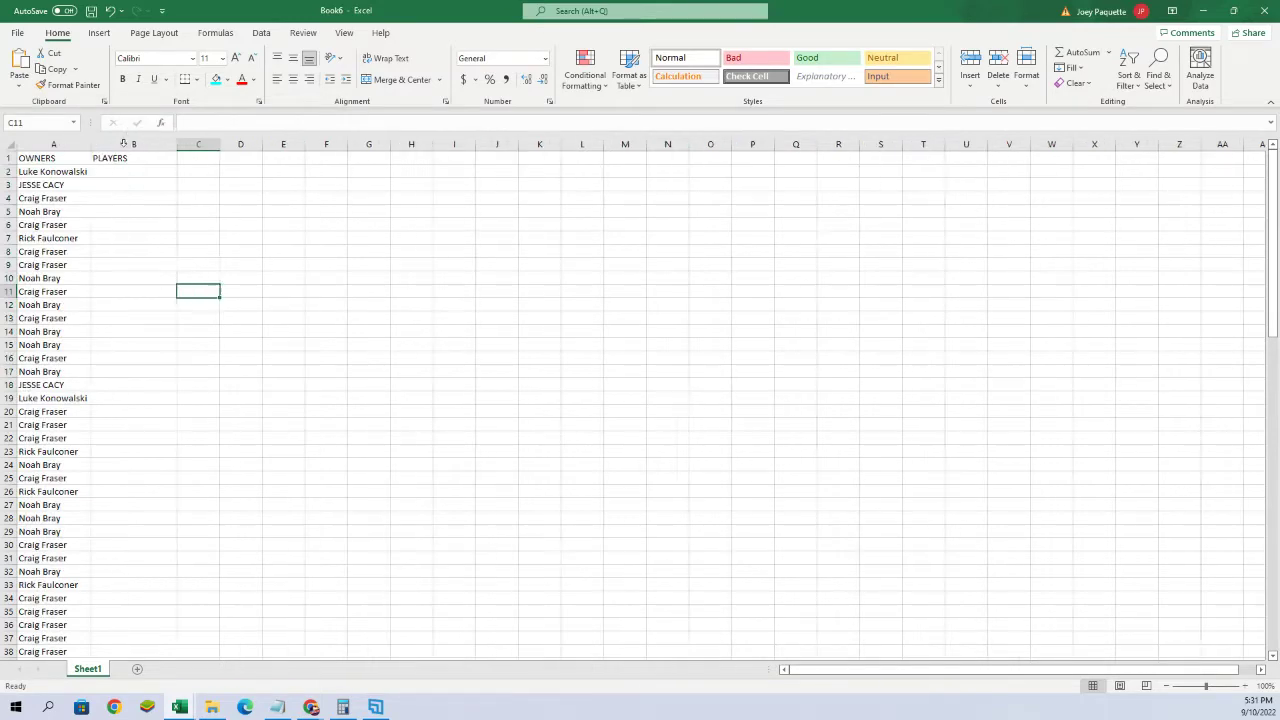
pyautogui.doubleClick(124, 144)
pyautogui.click(133, 197)
pyautogui.click(141, 167)
pyautogui.scroll(-20, 157, 206)
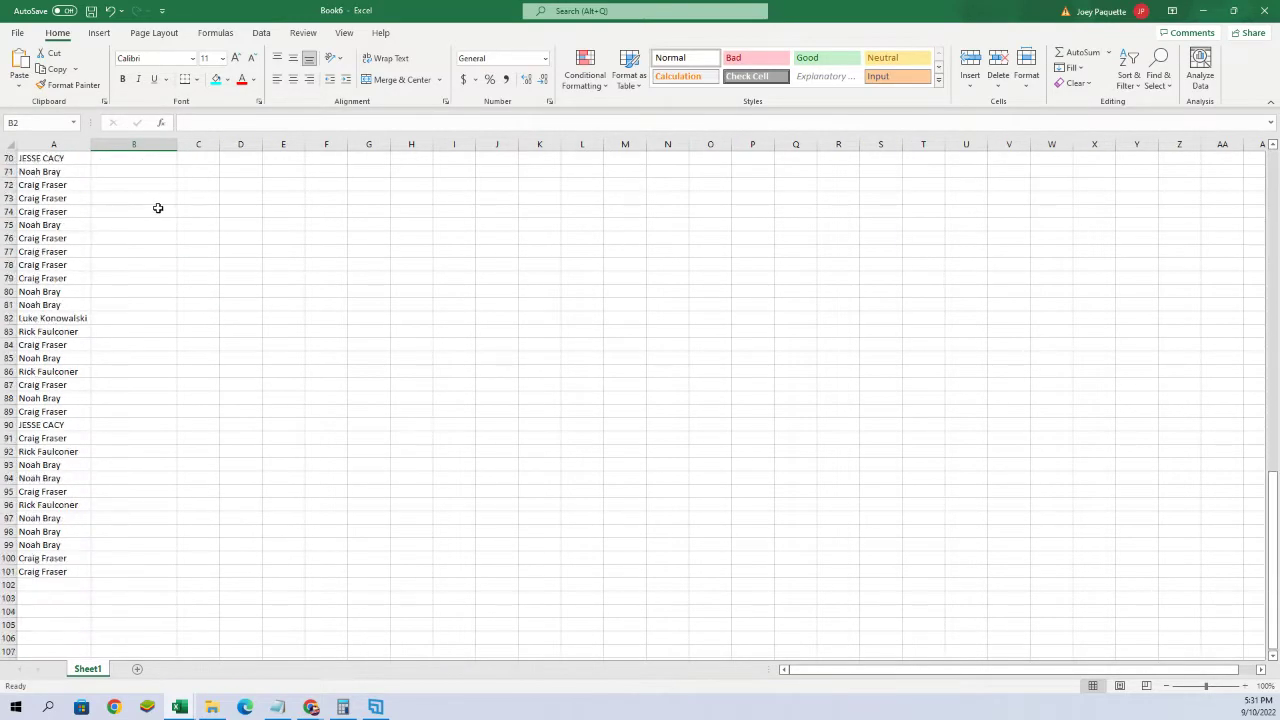
pyautogui.scroll(14, 158, 208)
pyautogui.scroll(14, 168, 213)
# - Reopen the List Randomizer form and copy the player names from the notes
pyautogui.click(1203, 11)
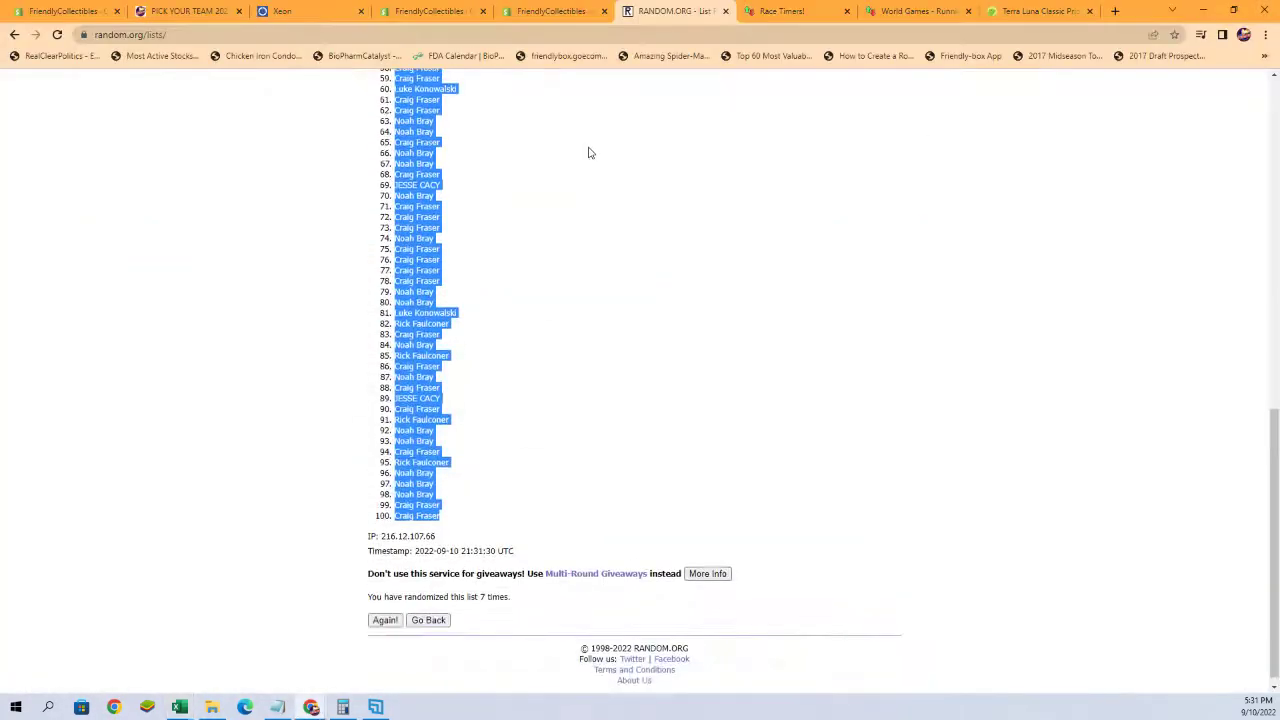
pyautogui.scroll(2, 591, 159)
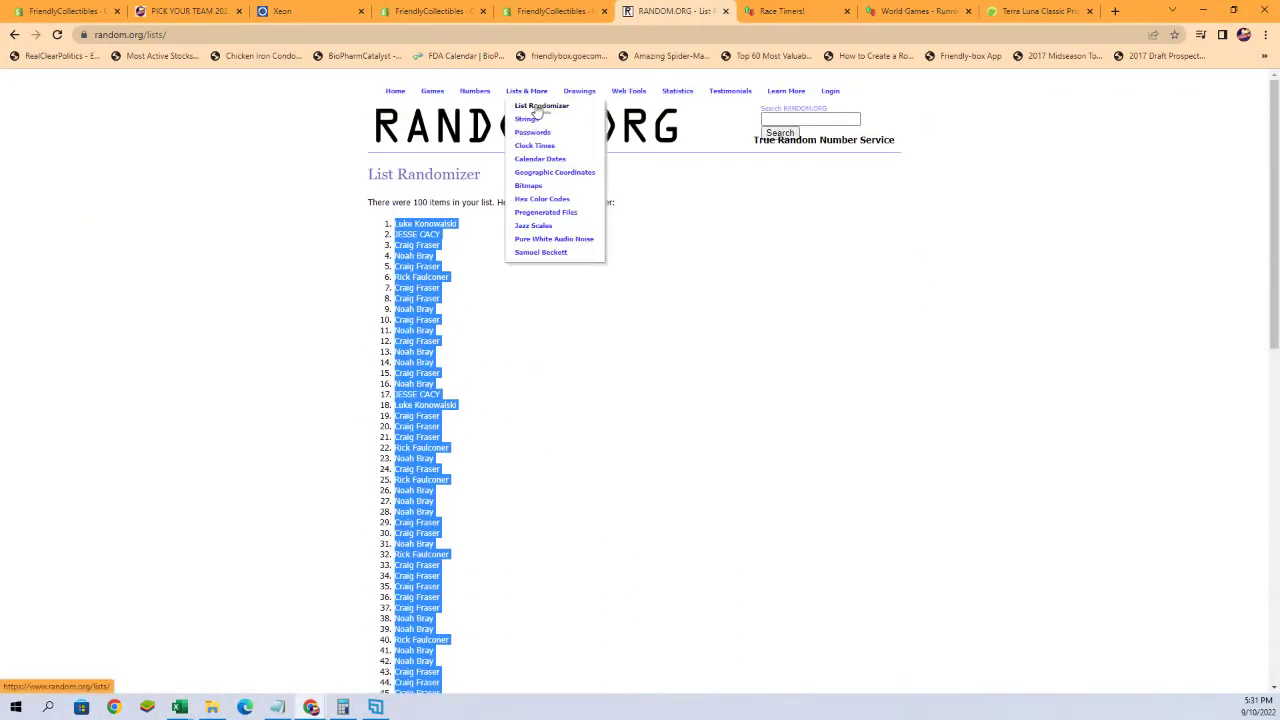
pyautogui.click(541, 106)
pyautogui.click(277, 707)
pyautogui.scroll(-6, 969, 410)
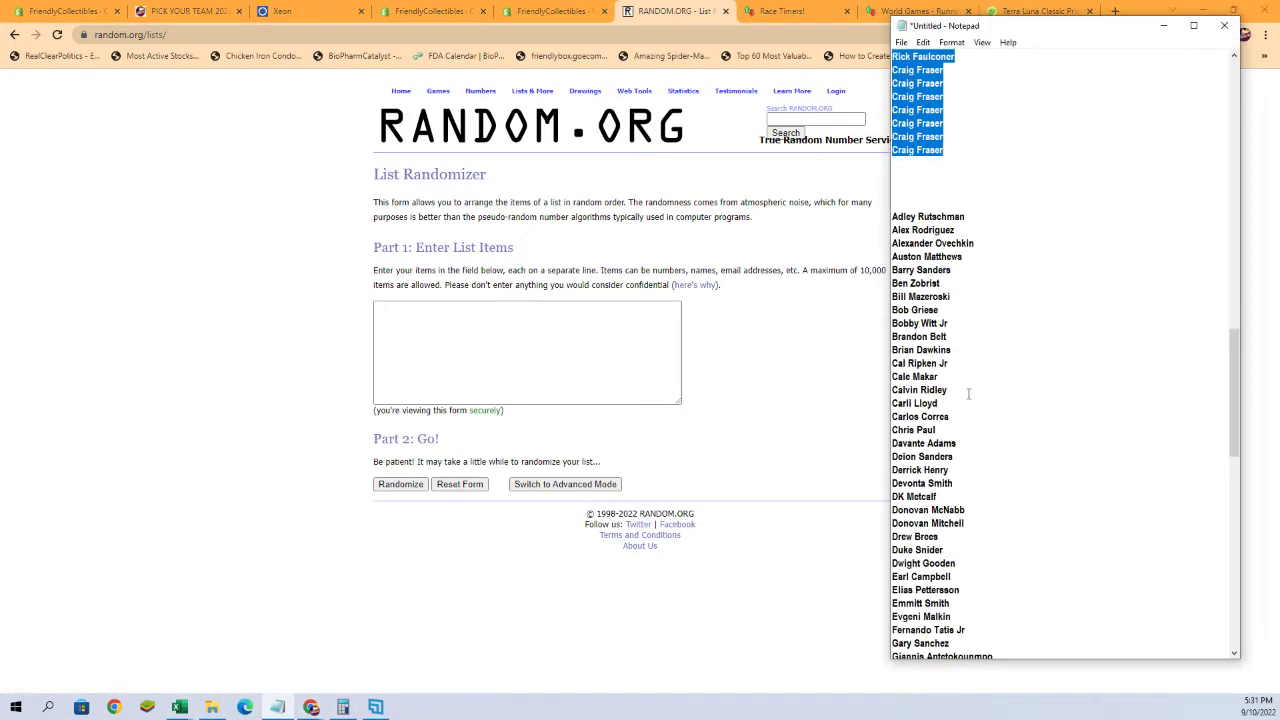
pyautogui.click(969, 410)
pyautogui.moveTo(893, 216)
pyautogui.mouseDown()
pyautogui.moveTo(1024, 594)
pyautogui.moveTo(1008, 630)
pyautogui.mouseUp()
pyautogui.rightClick(945, 325)
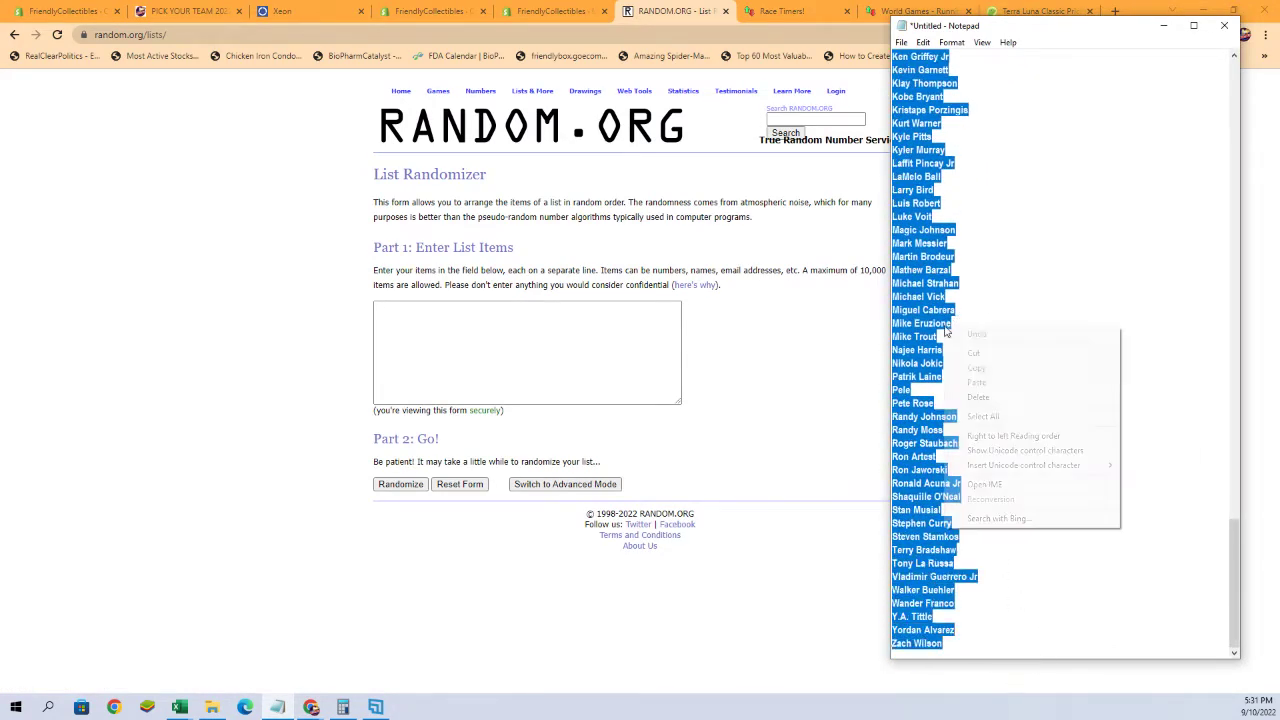
pyautogui.click(1001, 368)
# - Paste the player names into the List Randomizer and randomize them
pyautogui.rightClick(512, 328)
pyautogui.click(559, 435)
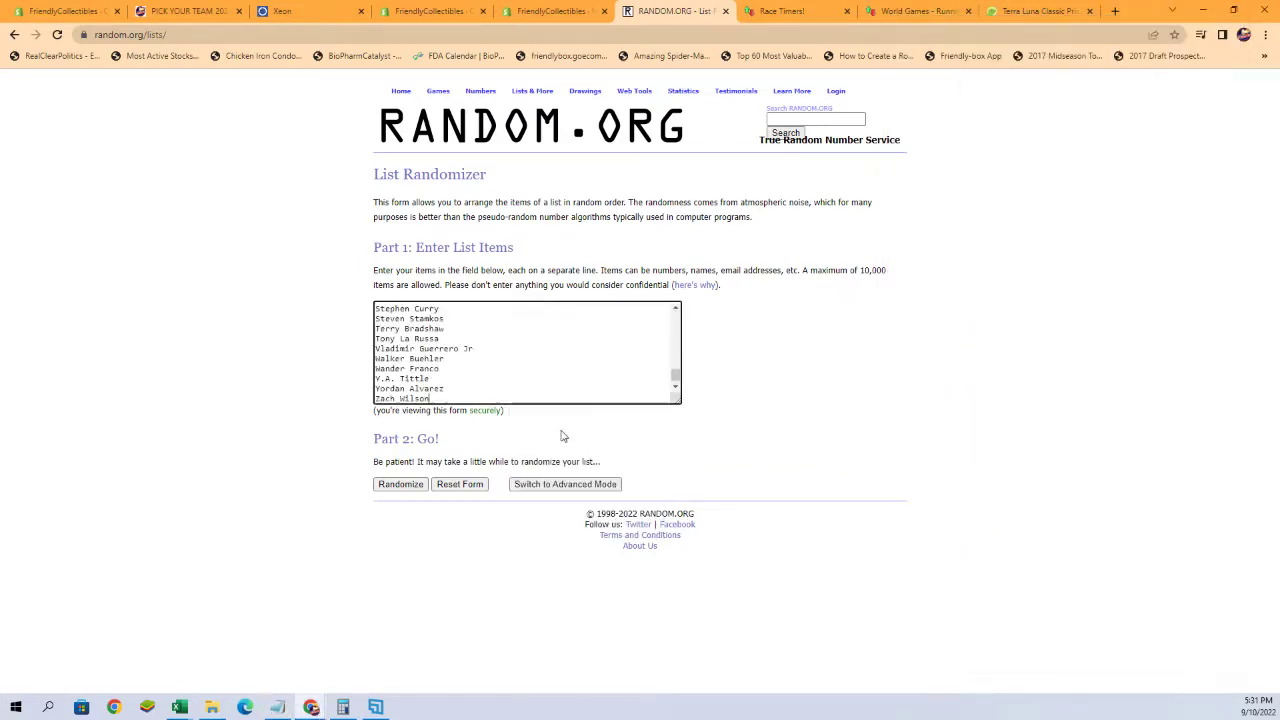
pyautogui.click(416, 483)
pyautogui.scroll(-5, 390, 560)
pyautogui.scroll(-3, 366, 635)
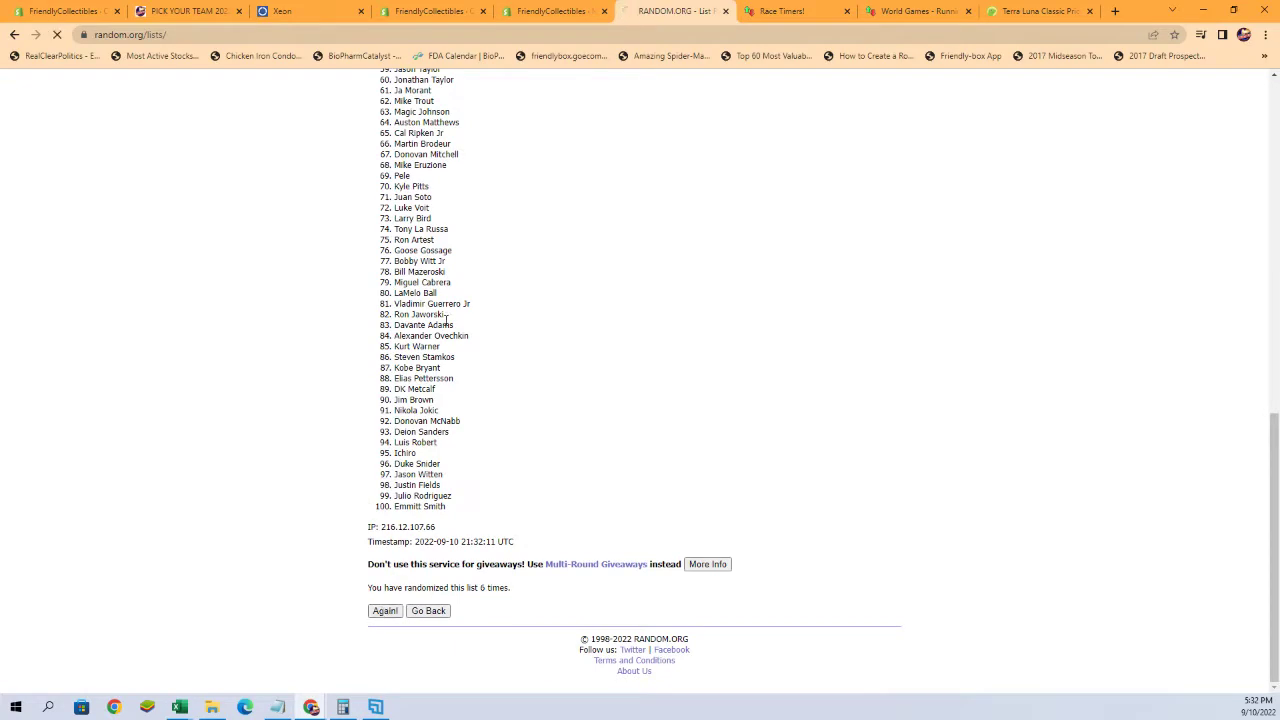
# - Select and copy the entire randomized player list
pyautogui.moveTo(391, 222); pyautogui.dragTo(435, 258)
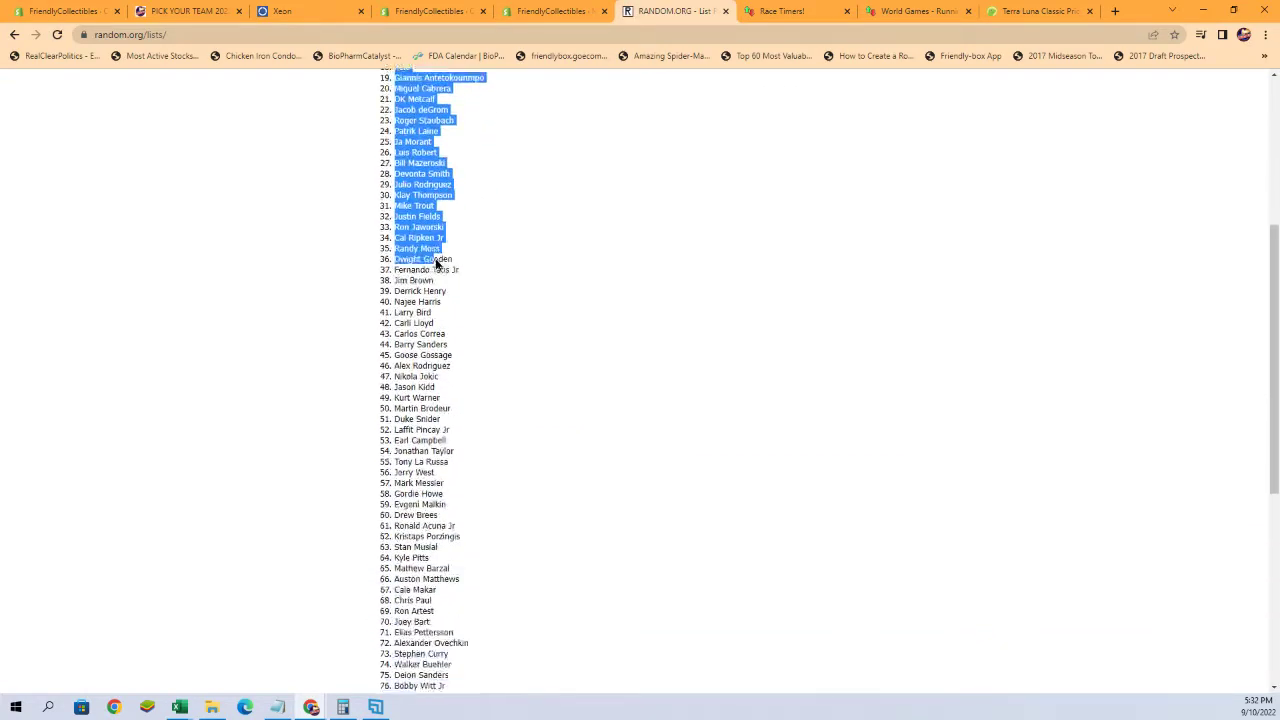
pyautogui.moveTo(435, 262); pyautogui.dragTo(500, 506)
pyautogui.rightClick(478, 414)
pyautogui.click(492, 426)
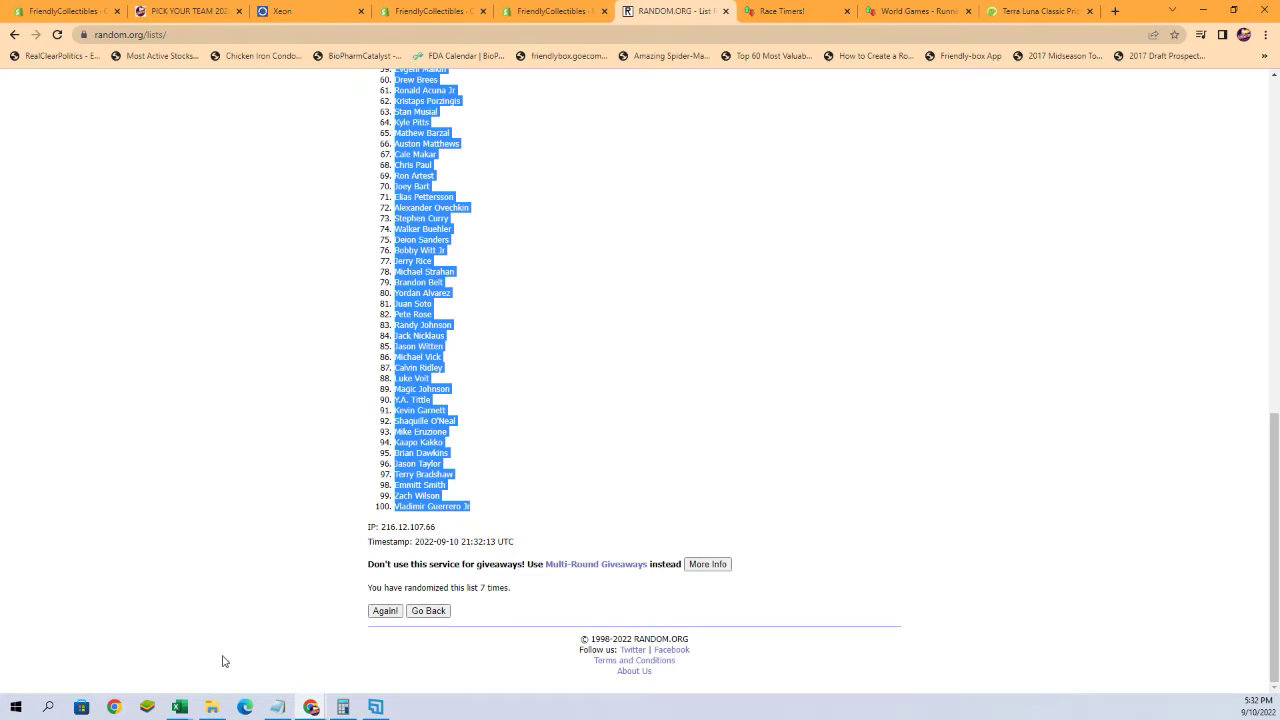
# - Paste the players as plain text into B2 and autofit column B
pyautogui.moveTo(179, 707)
pyautogui.click(260, 640)
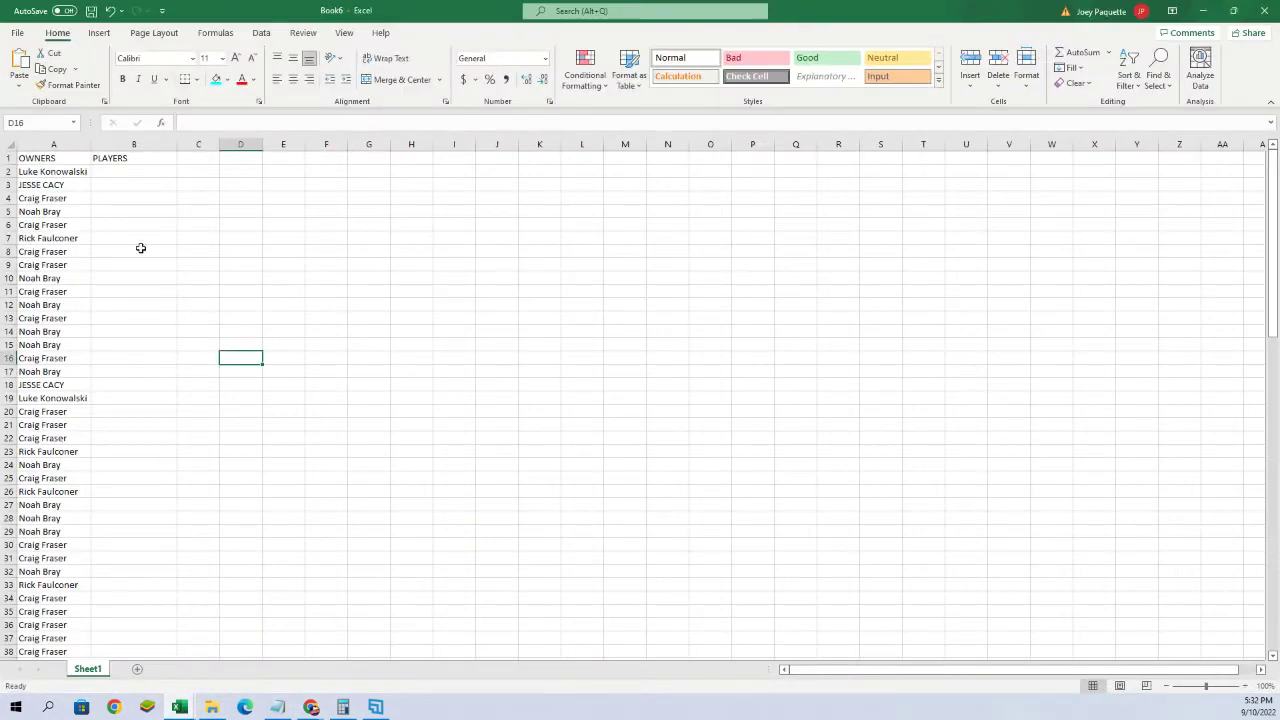
pyautogui.rightClick(135, 171)
pyautogui.click(206, 251)
pyautogui.click(126, 184)
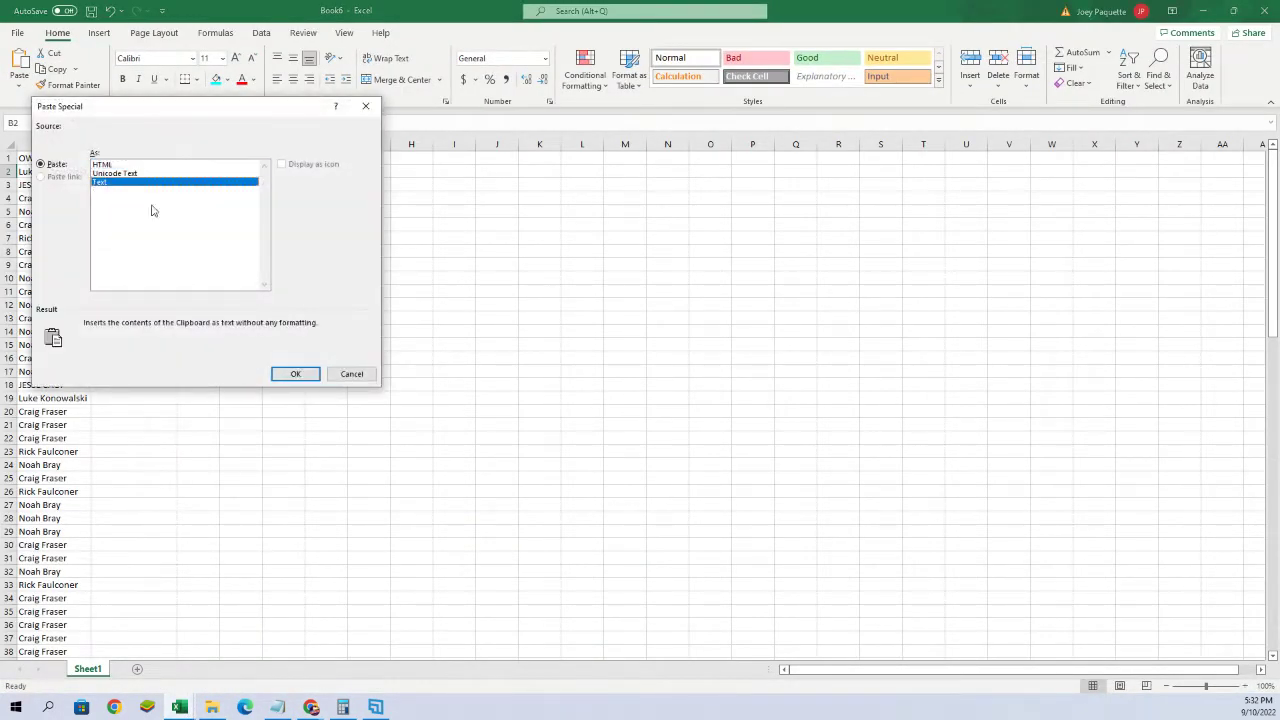
pyautogui.click(290, 372)
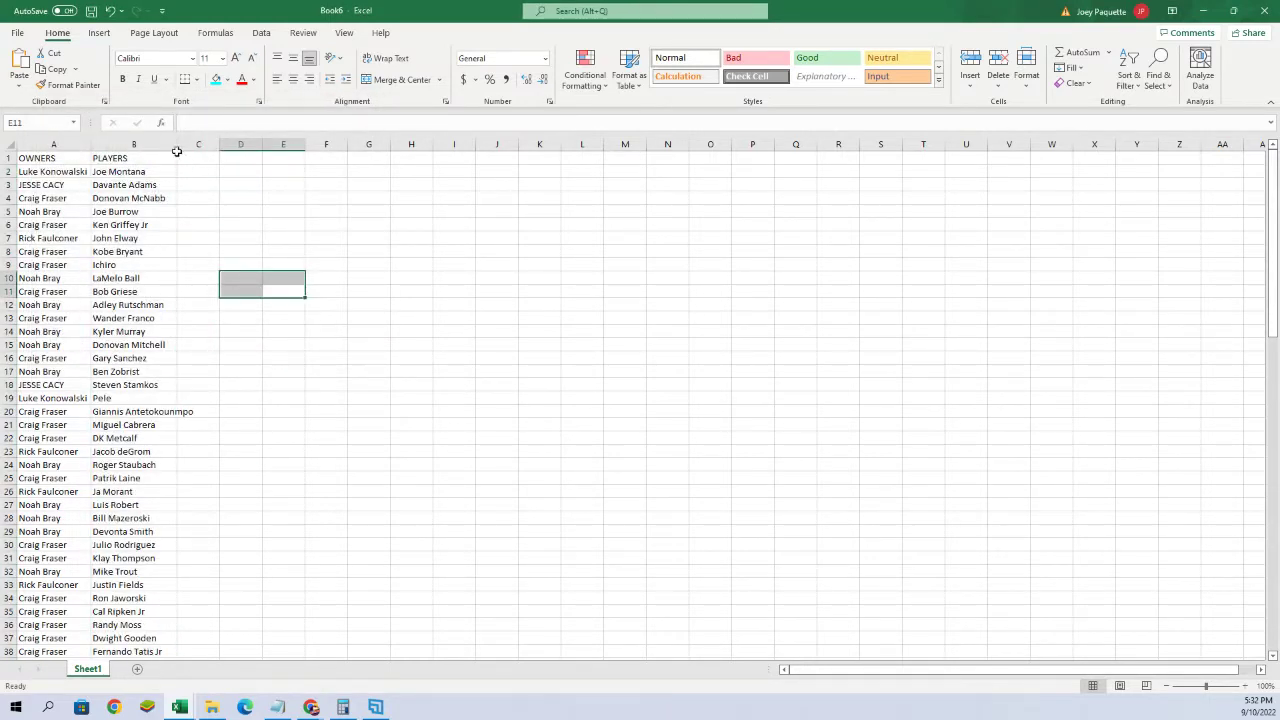
pyautogui.click(170, 143)
pyautogui.doubleClick(177, 143)
pyautogui.click(305, 204)
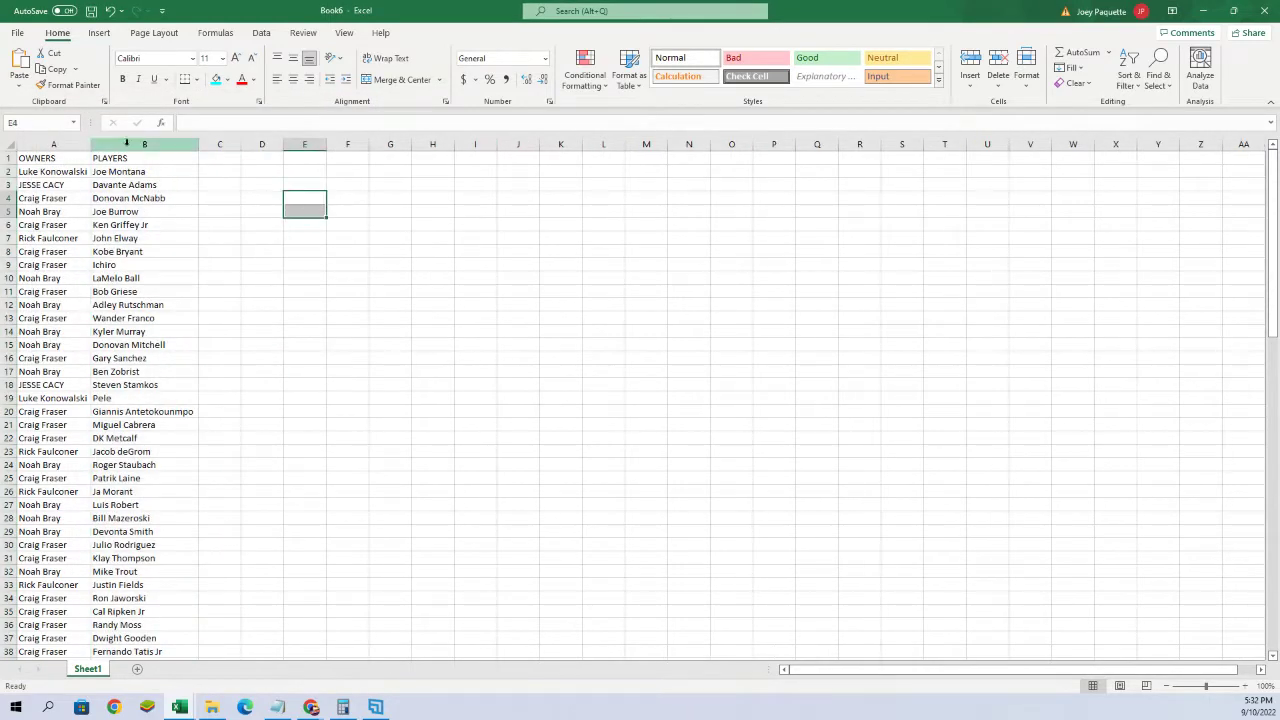
# - Apply All Borders to columns A and B
pyautogui.moveTo(77, 143); pyautogui.dragTo(150, 143)
pyautogui.click(193, 79)
pyautogui.click(224, 193)
pyautogui.click(347, 237)
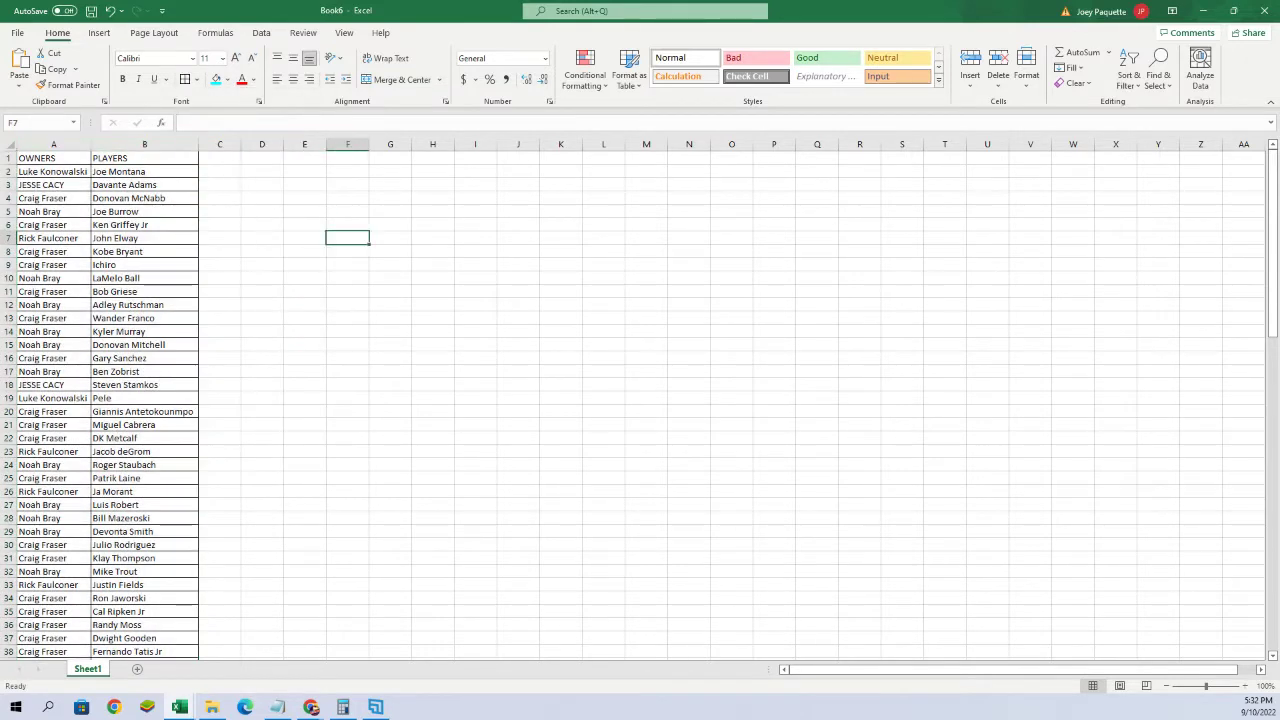
# - Return to the first owner cell and zoom the sheet to maximum
pyautogui.click(270, 397)
pyautogui.click(67, 174)
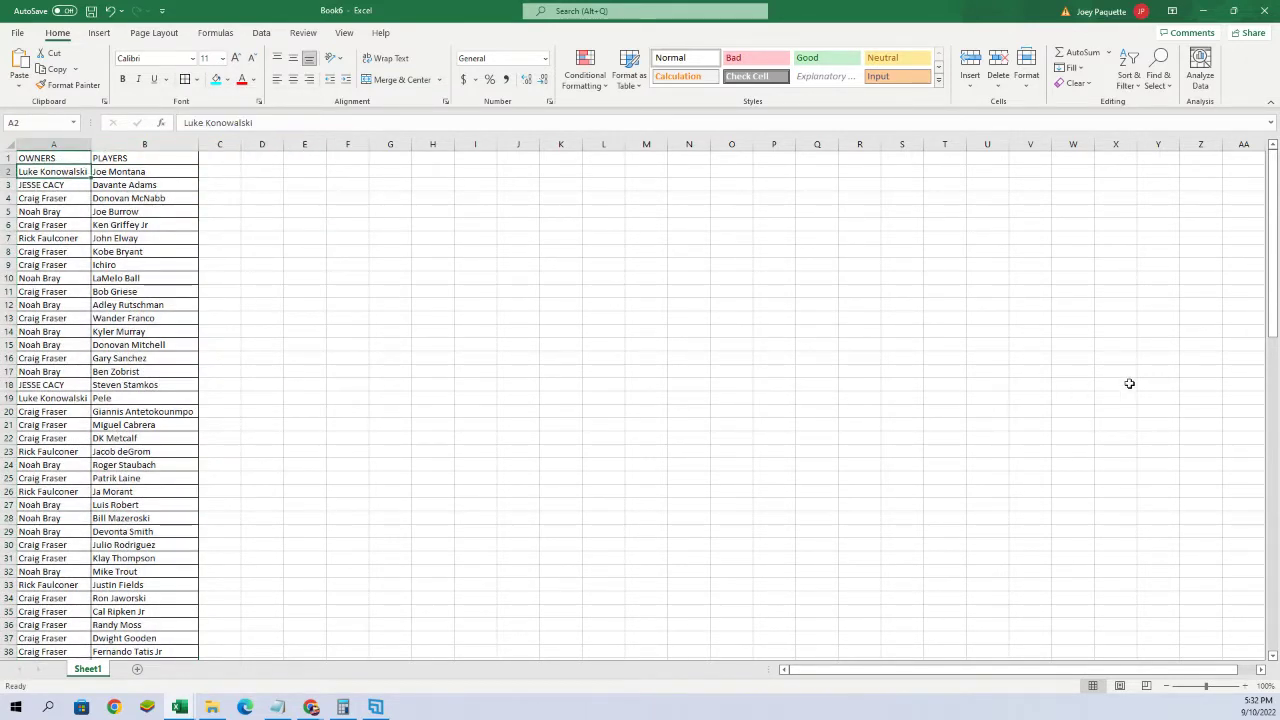
pyautogui.click(1233, 683)
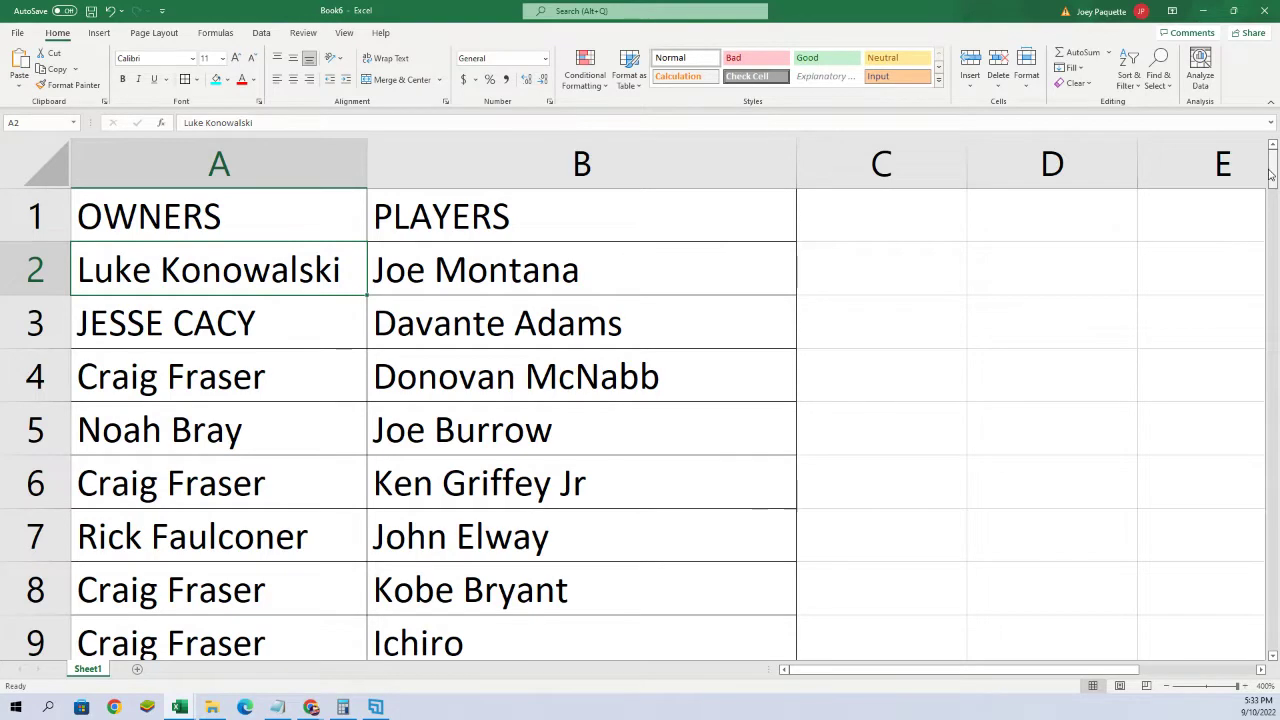
pyautogui.moveTo(1270, 175); pyautogui.dragTo(1270, 315)
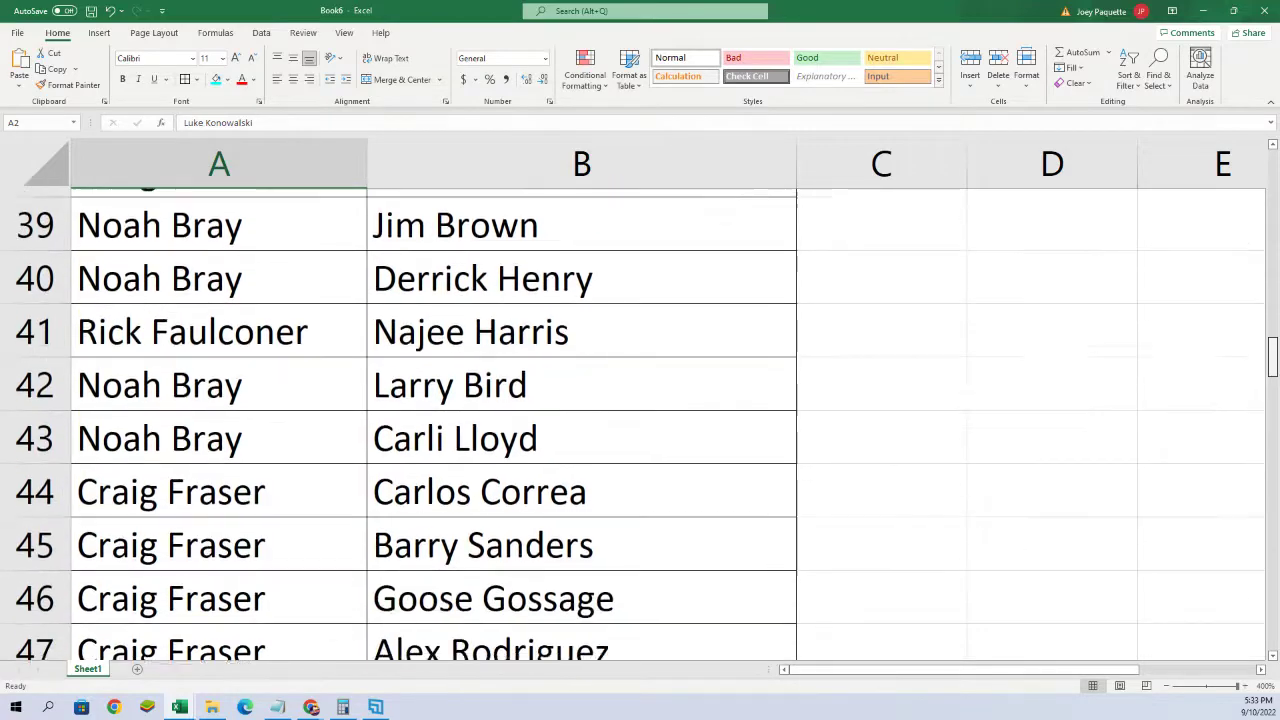
pyautogui.moveTo(1272, 367); pyautogui.dragTo(1272, 622)
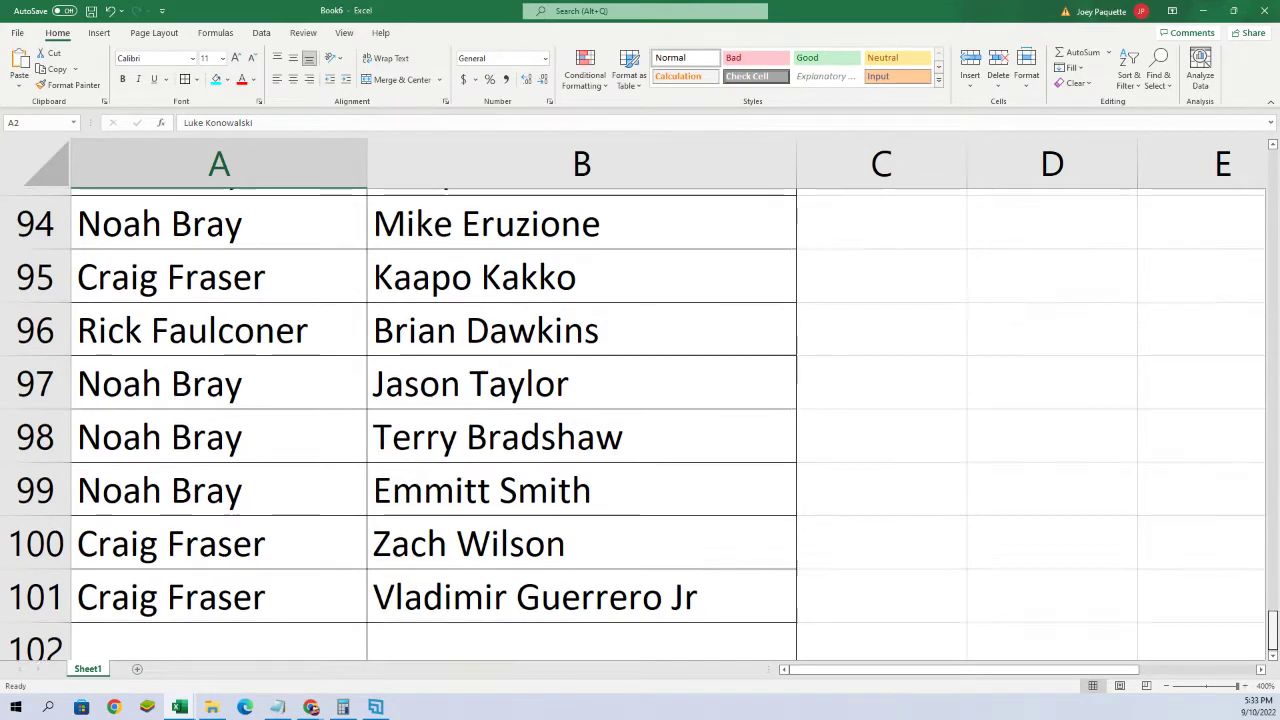
pyautogui.scroll(1, 640, 420)
pyautogui.scroll(1, 640, 420)
pyautogui.scroll(1, 640, 420)
pyautogui.scroll(1, 640, 420)
pyautogui.scroll(1, 640, 420)
pyautogui.scroll(1, 640, 420)
pyautogui.scroll(2, 640, 420)
pyautogui.scroll(1, 640, 420)
pyautogui.scroll(1, 640, 420)
pyautogui.scroll(1, 640, 420)
pyautogui.scroll(1, 640, 420)
pyautogui.scroll(1, 640, 420)
pyautogui.scroll(1, 640, 420)
pyautogui.scroll(1, 640, 420)
pyautogui.scroll(1, 640, 420)
pyautogui.scroll(1, 640, 420)
pyautogui.scroll(1, 640, 420)
pyautogui.scroll(1, 640, 420)
pyautogui.scroll(1, 640, 420)
pyautogui.scroll(1, 640, 420)
pyautogui.scroll(1, 640, 420)
pyautogui.scroll(1, 640, 420)
pyautogui.scroll(1, 640, 420)
pyautogui.scroll(1, 640, 420)
pyautogui.scroll(1, 640, 420)
pyautogui.scroll(1, 640, 420)
pyautogui.scroll(1, 640, 420)
pyautogui.click(537, 477)
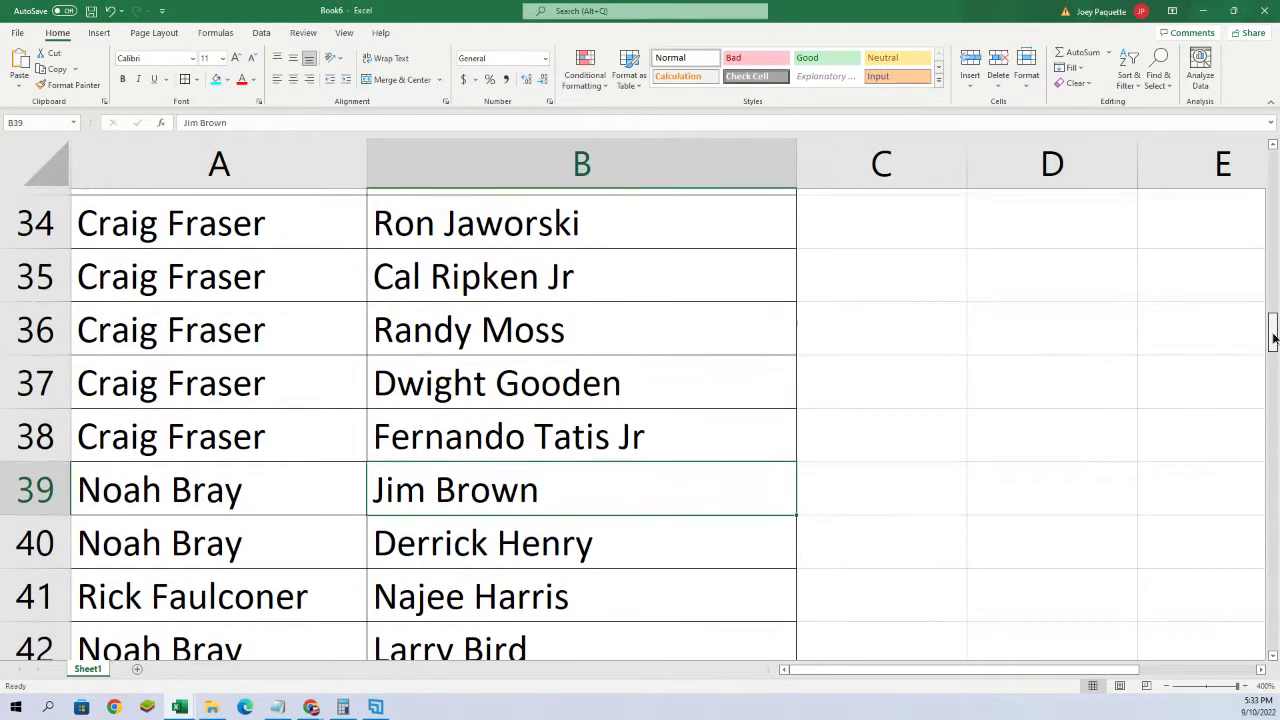
pyautogui.moveTo(1268, 342); pyautogui.dragTo(1268, 323)
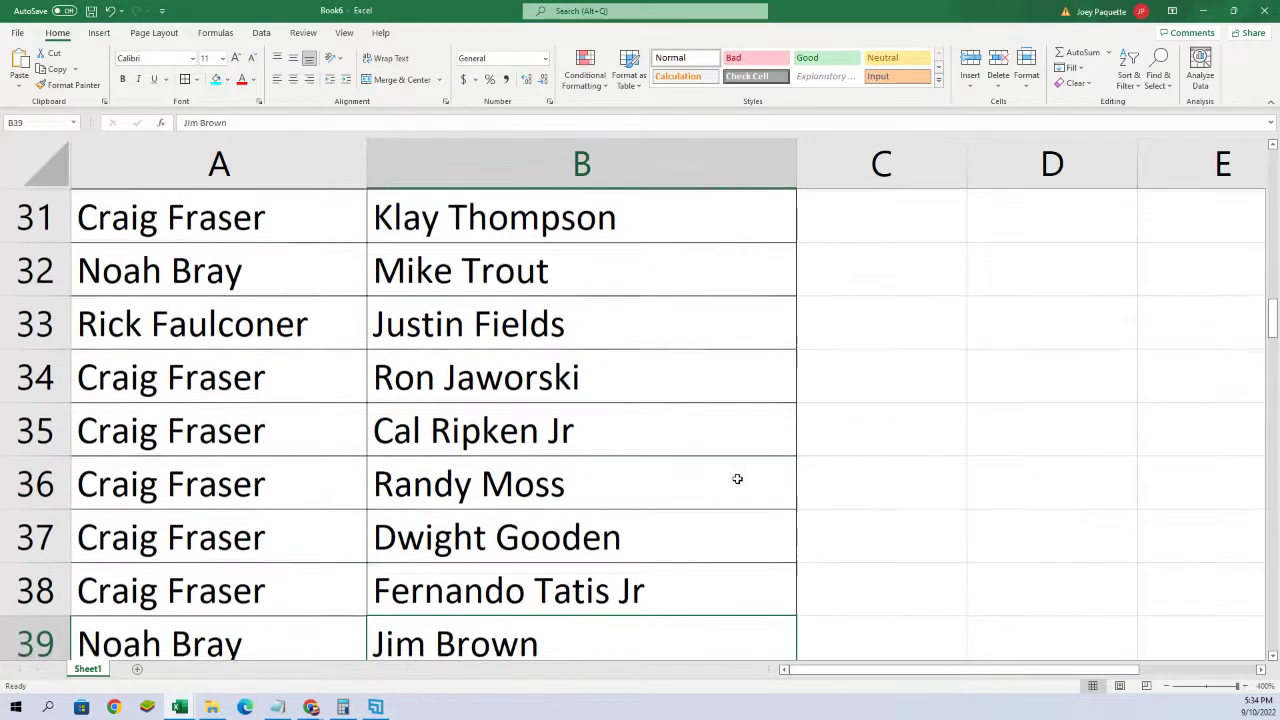
pyautogui.moveTo(1272, 328); pyautogui.dragTo(1266, 175)
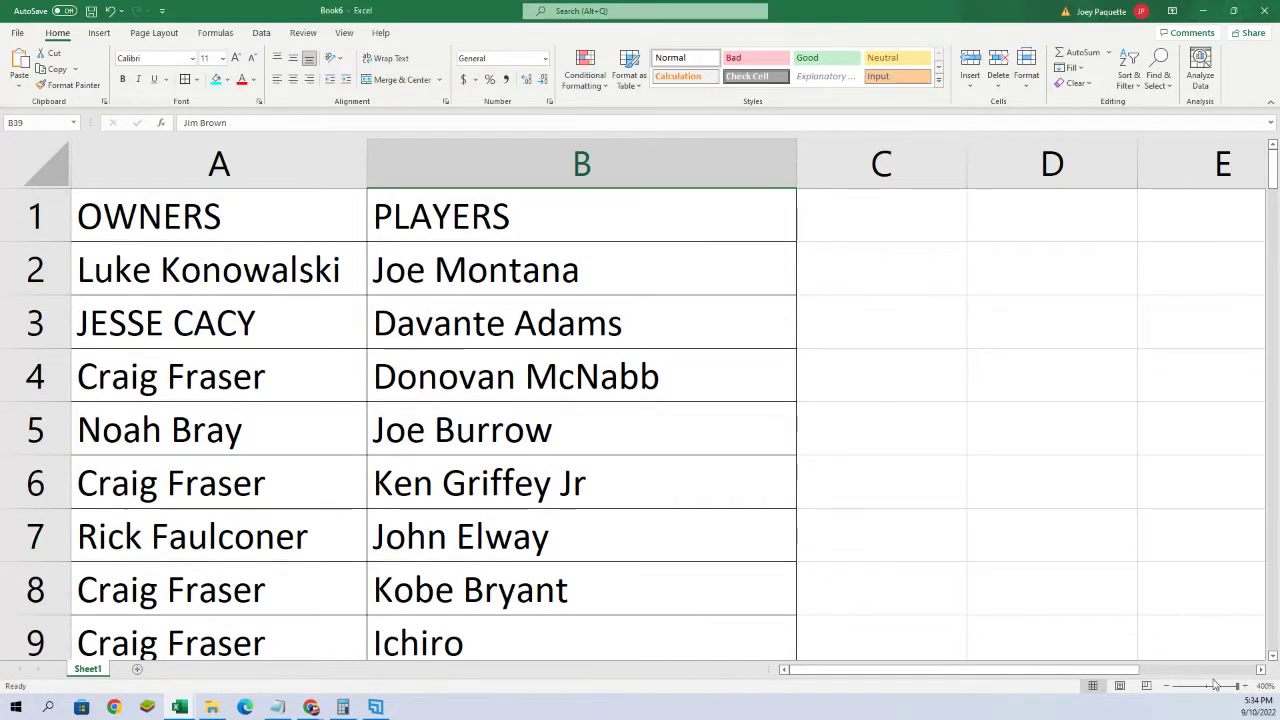
# - Zoom the sheet out to about 130% and select an empty cell
pyautogui.moveTo(1217, 686); pyautogui.dragTo(1208, 686)
pyautogui.click(878, 516)
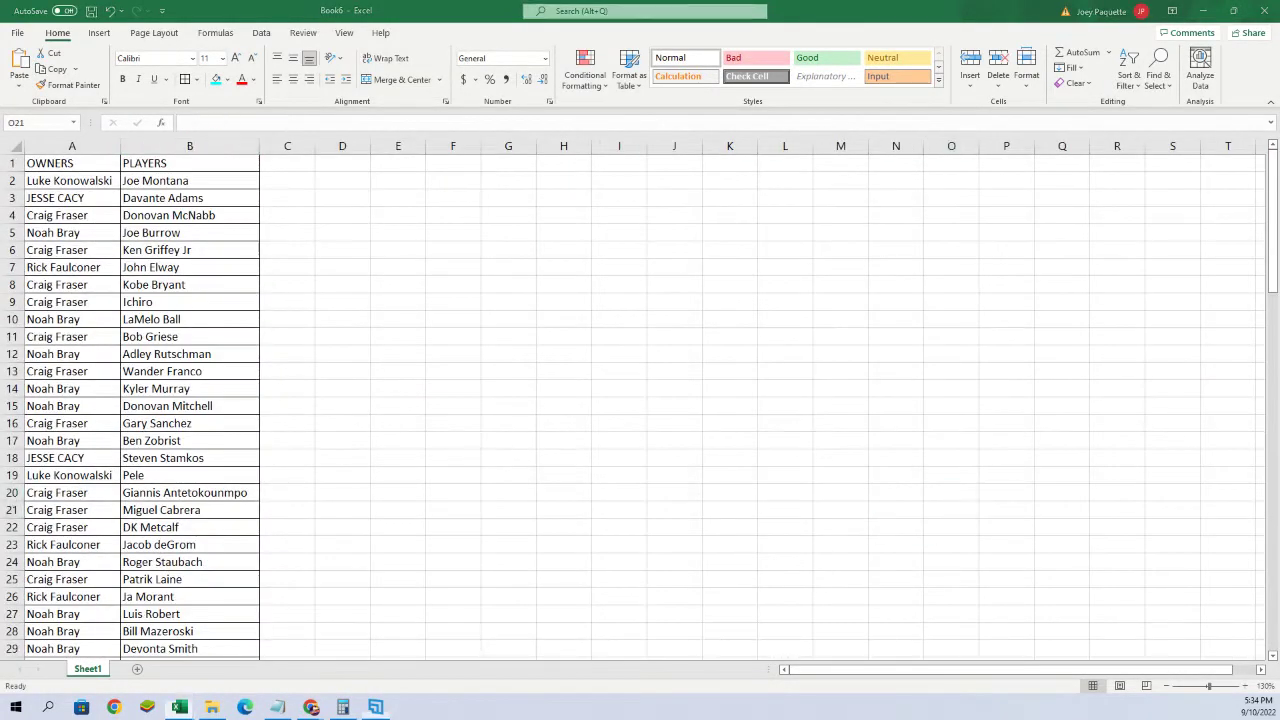